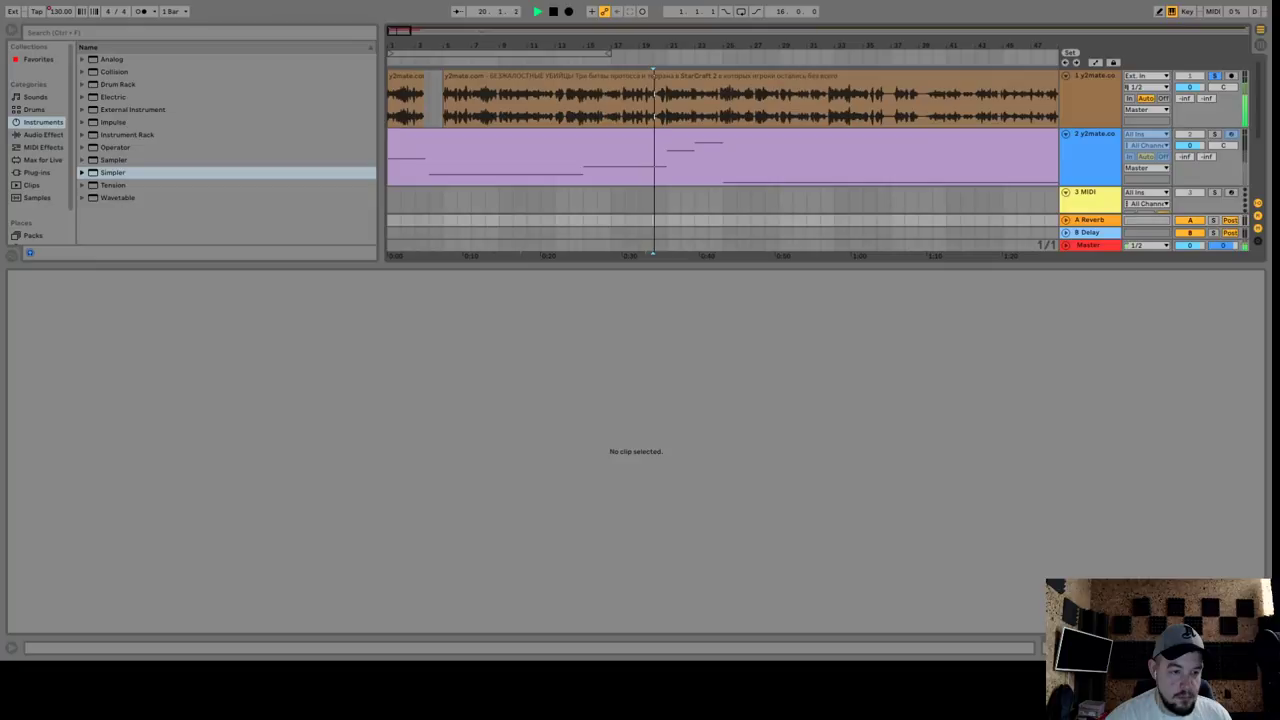
Play back the arrangement and enlarge the track area to view the frozen audio clip and the tracks below it.
click(405, 95)
key(space)
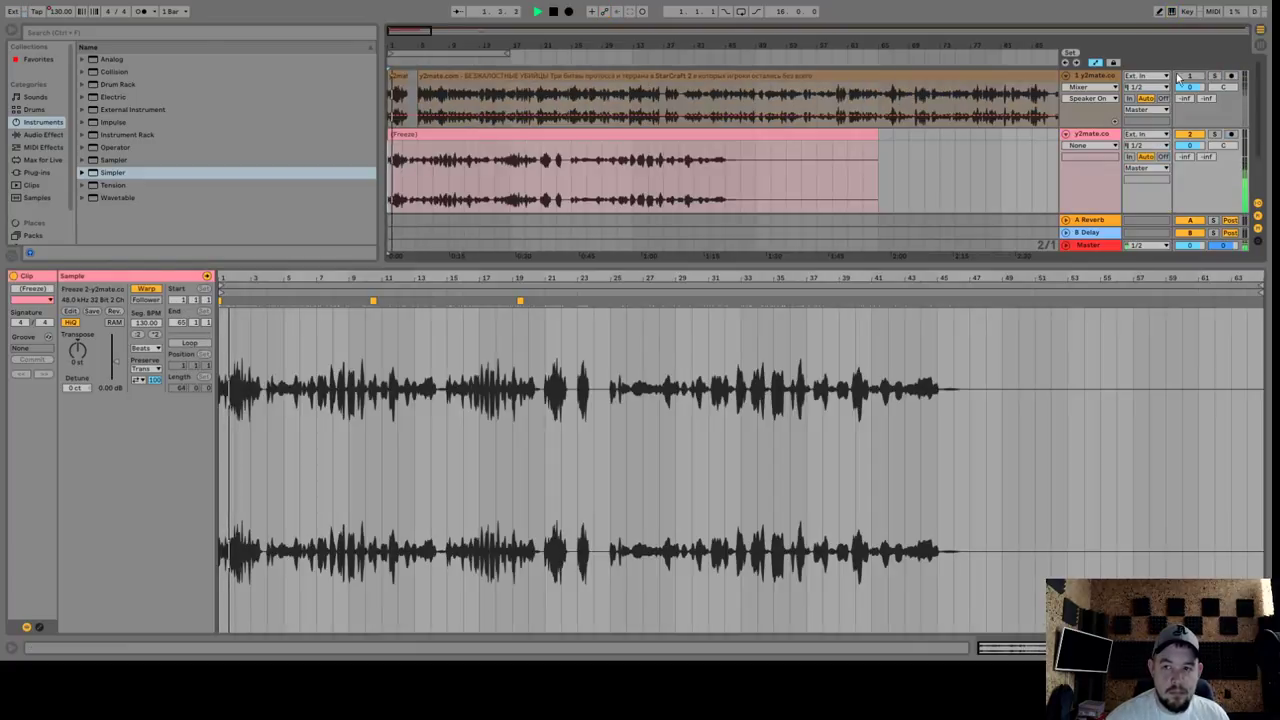
key(plus)
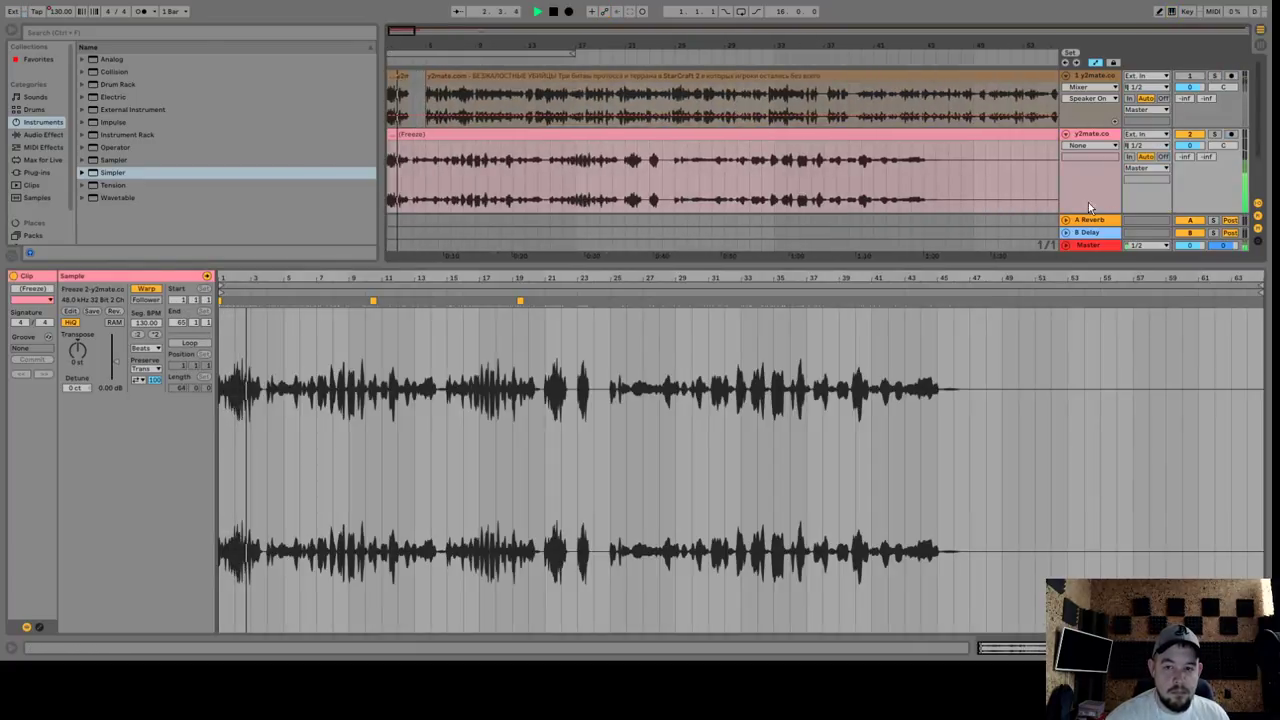
drag(1075, 264, 996, 378)
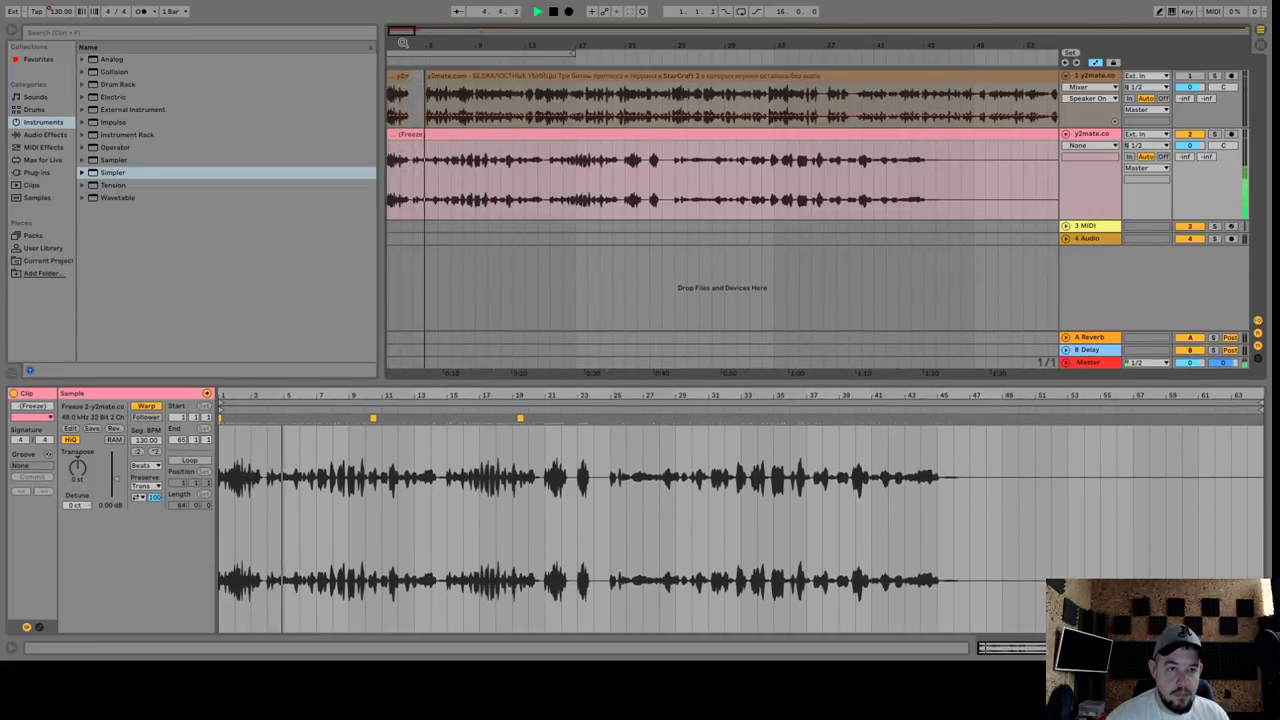
key(plus)
key(plus)
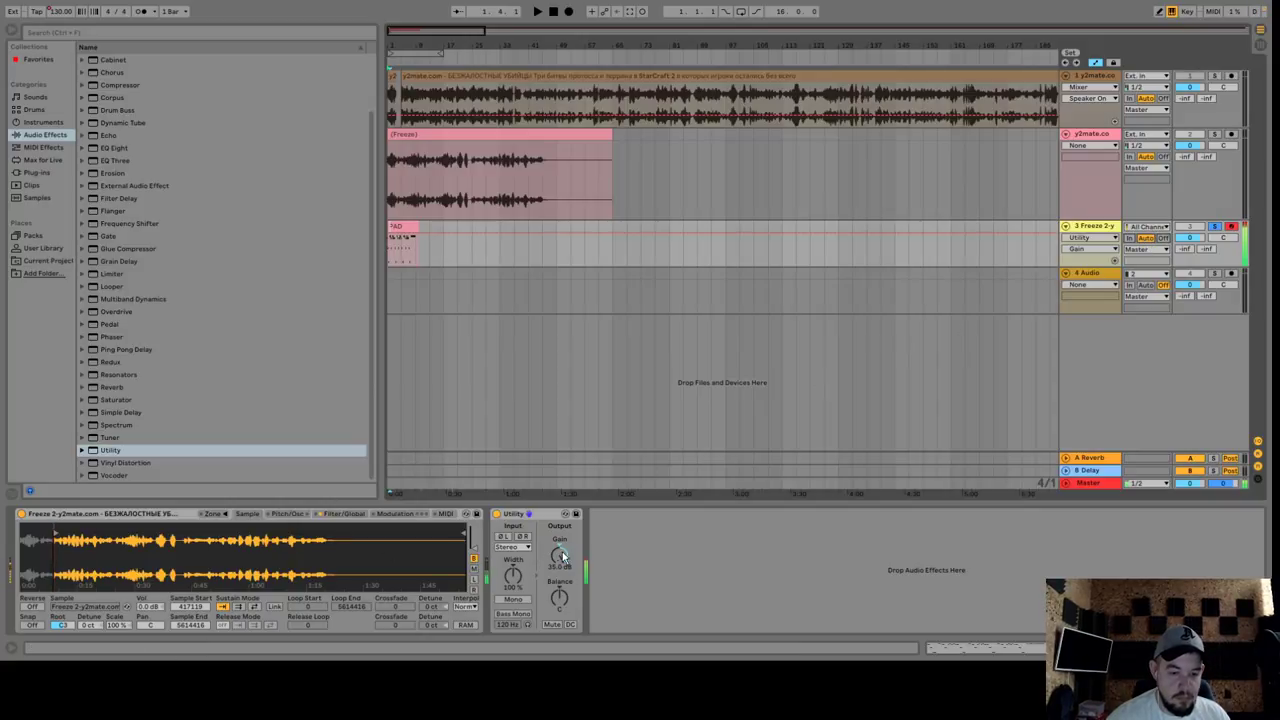
Set the Utility gain on the Freeze sampler track to 13.3 dB and listen to the PAD clip up close.
drag(559, 556, 559, 590)
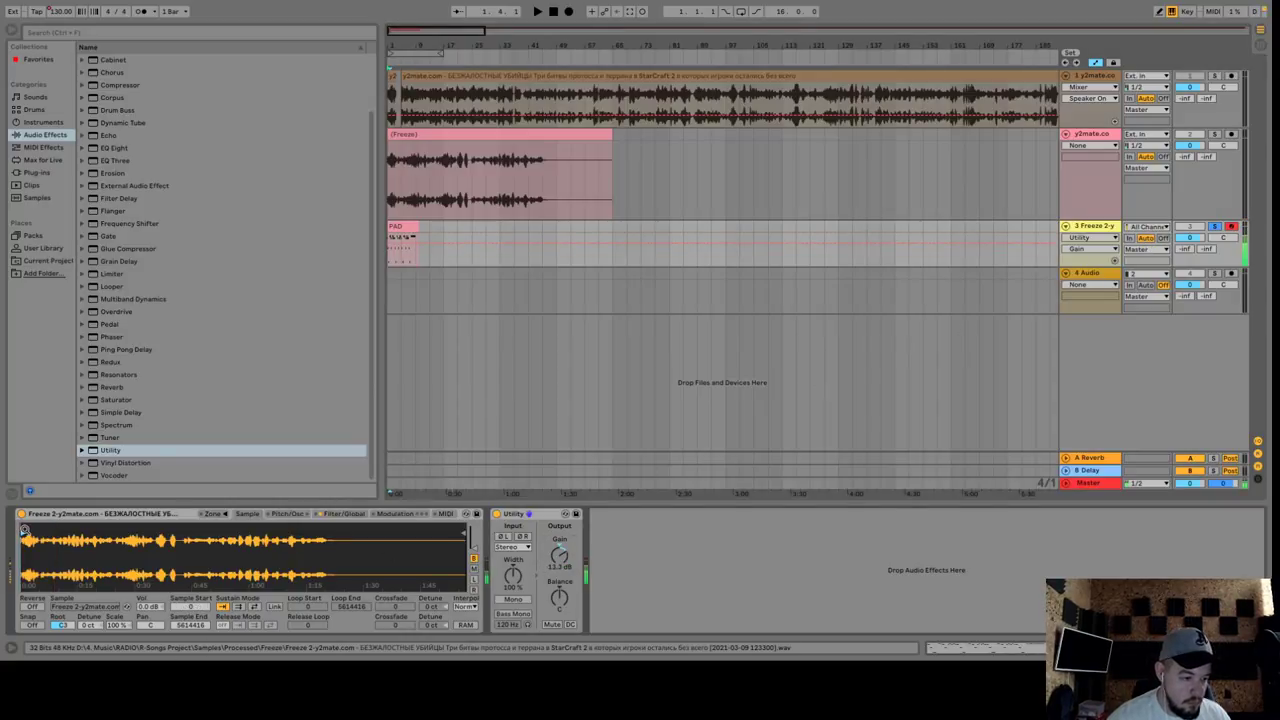
key(space)
key(plus)
key(plus)
key(plus)
key(plus)
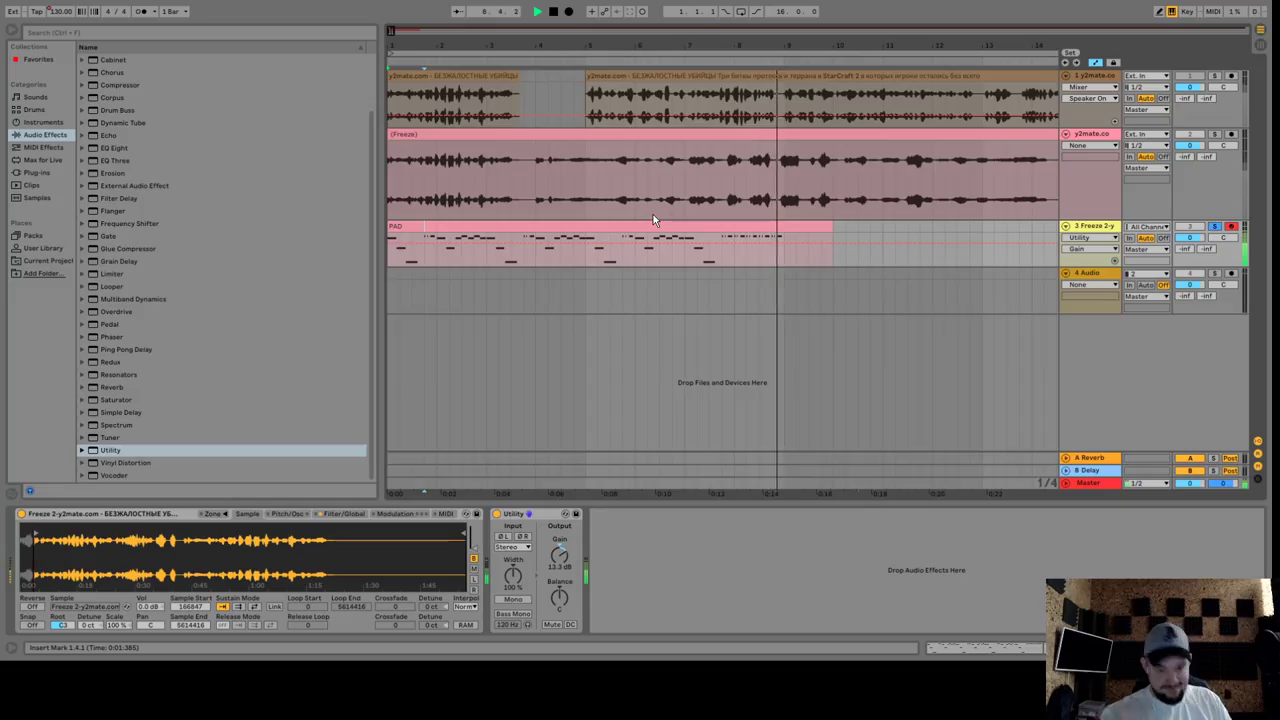
click(782, 294)
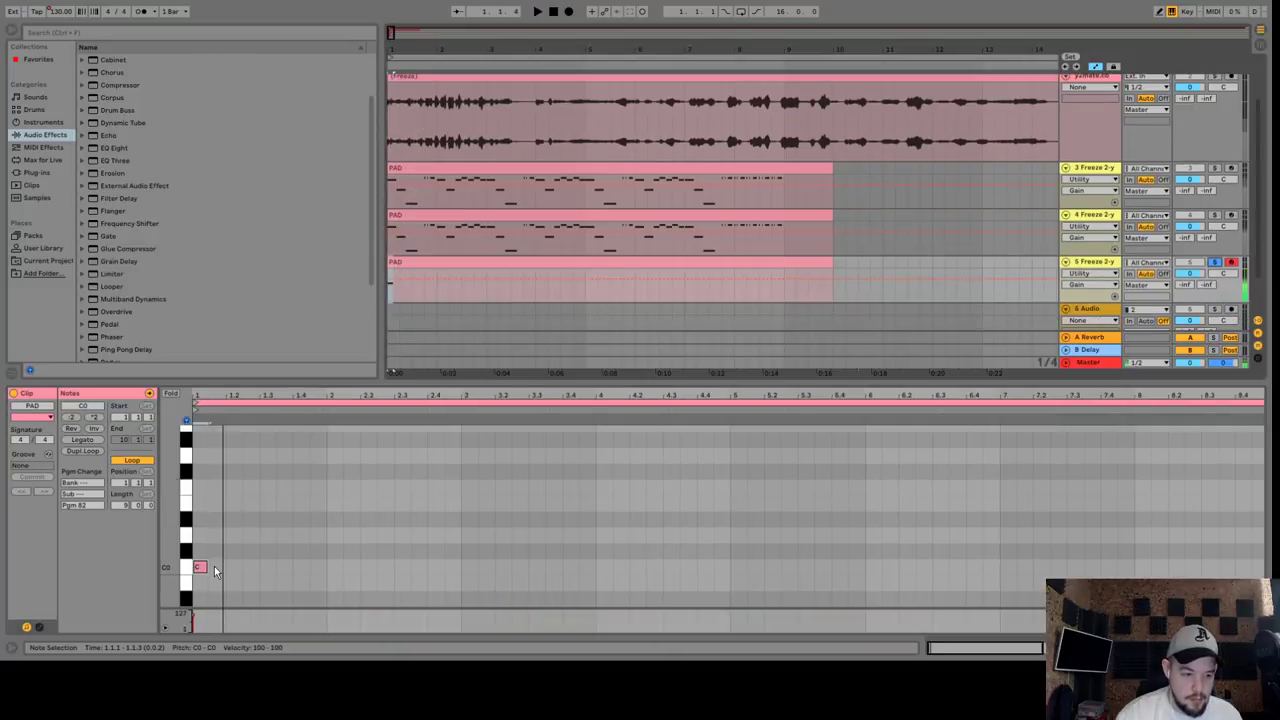
Lengthen the first note of the VEDM2 Deep Kick track's PAD clip to one beat and repeat it as C3 on every beat.
drag(207, 567, 226, 567)
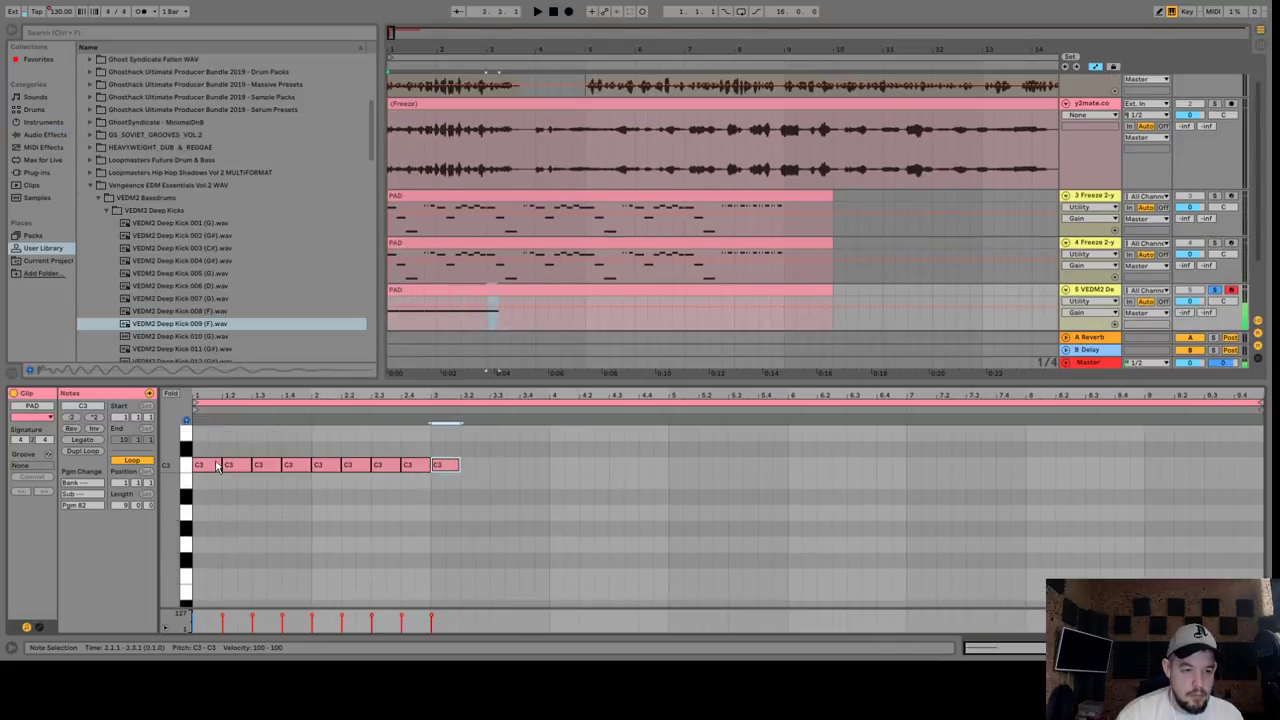
key(ctrl+d)
key(ctrl+d)
key(ctrl+d)
key(ctrl+d)
key(ctrl+d)
key(ctrl+d)
key(ctrl+d)
key(ctrl+d)
key(ctrl+d)
key(ctrl+d)
key(ctrl+d)
key(ctrl+d)
key(ctrl+d)
key(ctrl+d)
key(ctrl+d)
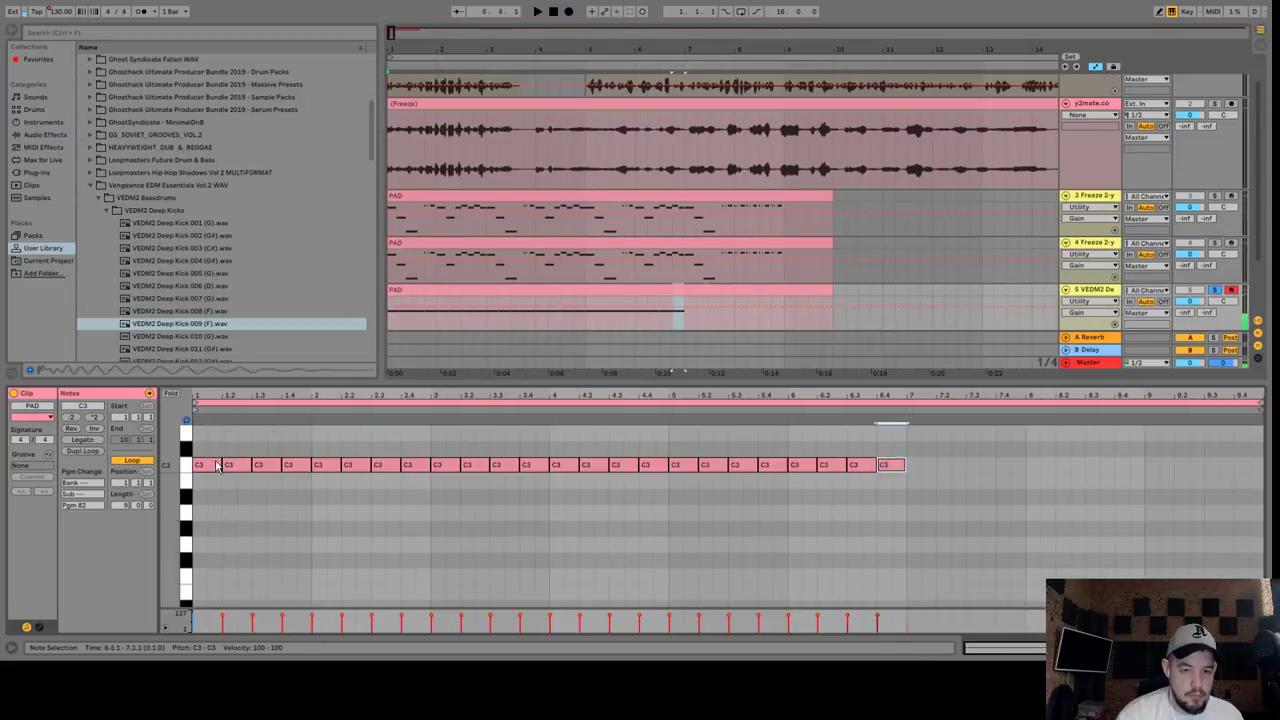
key(ctrl+d)
key(ctrl+d)
key(ctrl+d)
key(ctrl+d)
key(ctrl+d)
key(ctrl+d)
key(ctrl+d)
key(ctrl+d)
key(ctrl+d)
key(ctrl+d)
key(ctrl+d)
Turn off solo on track 4 and listen to the melody layers together with the kick and drum tracks.
key(space)
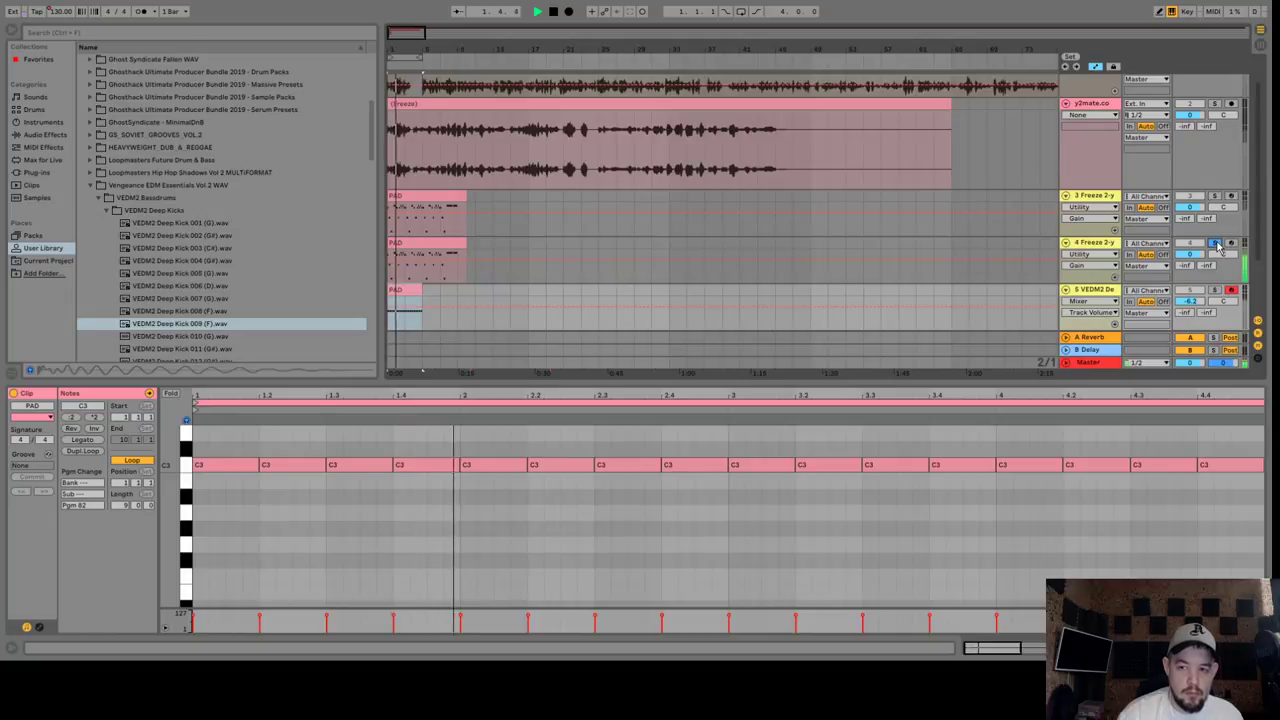
click(1216, 244)
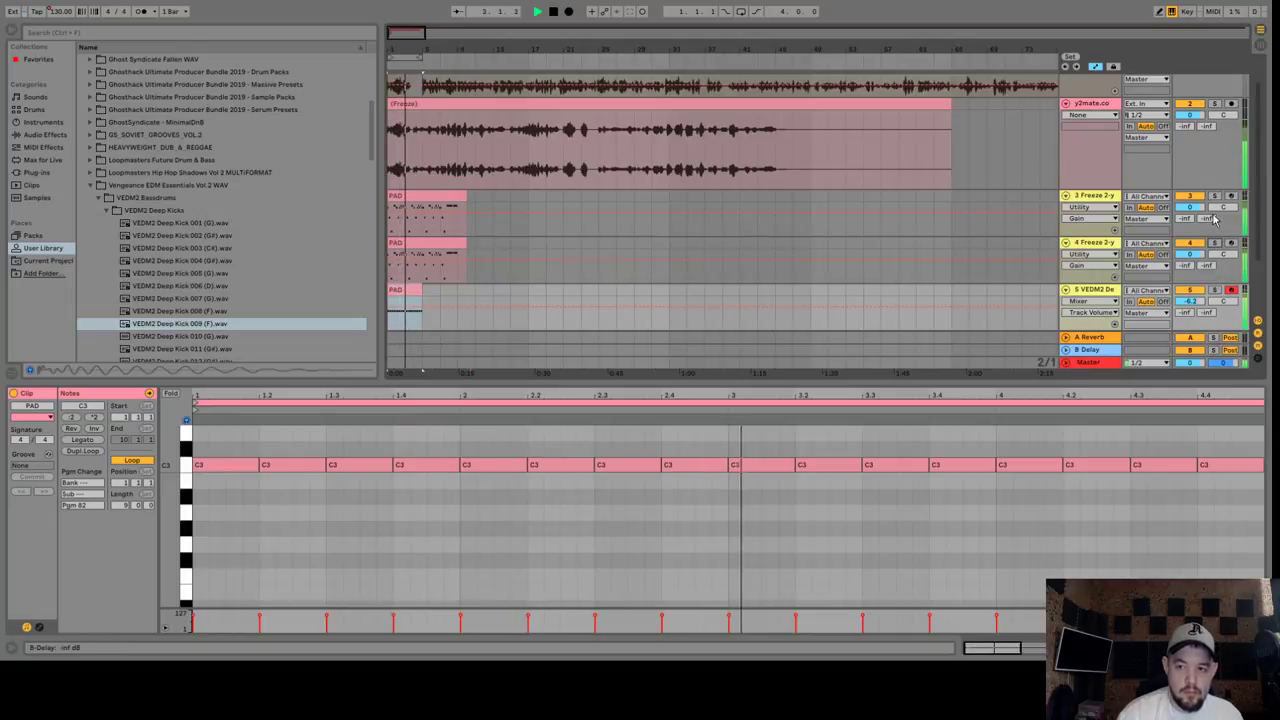
scroll(738, 232, down, 2)
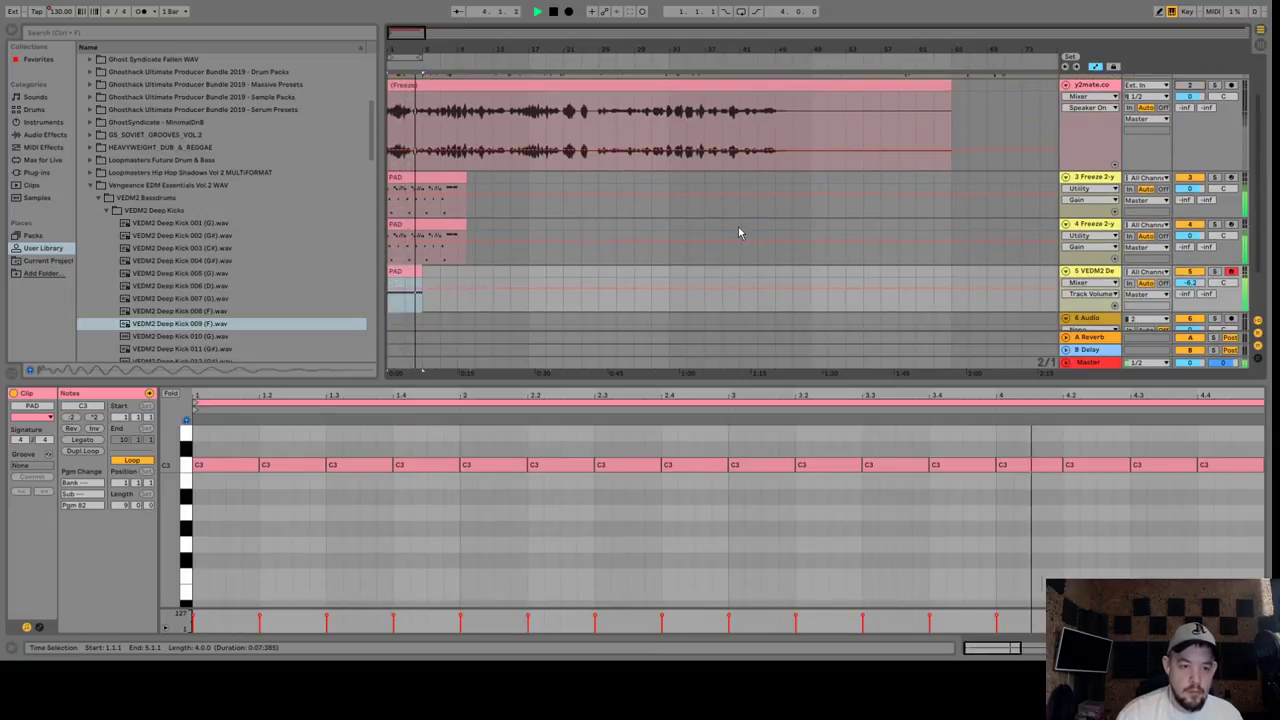
scroll(738, 232, down, 2)
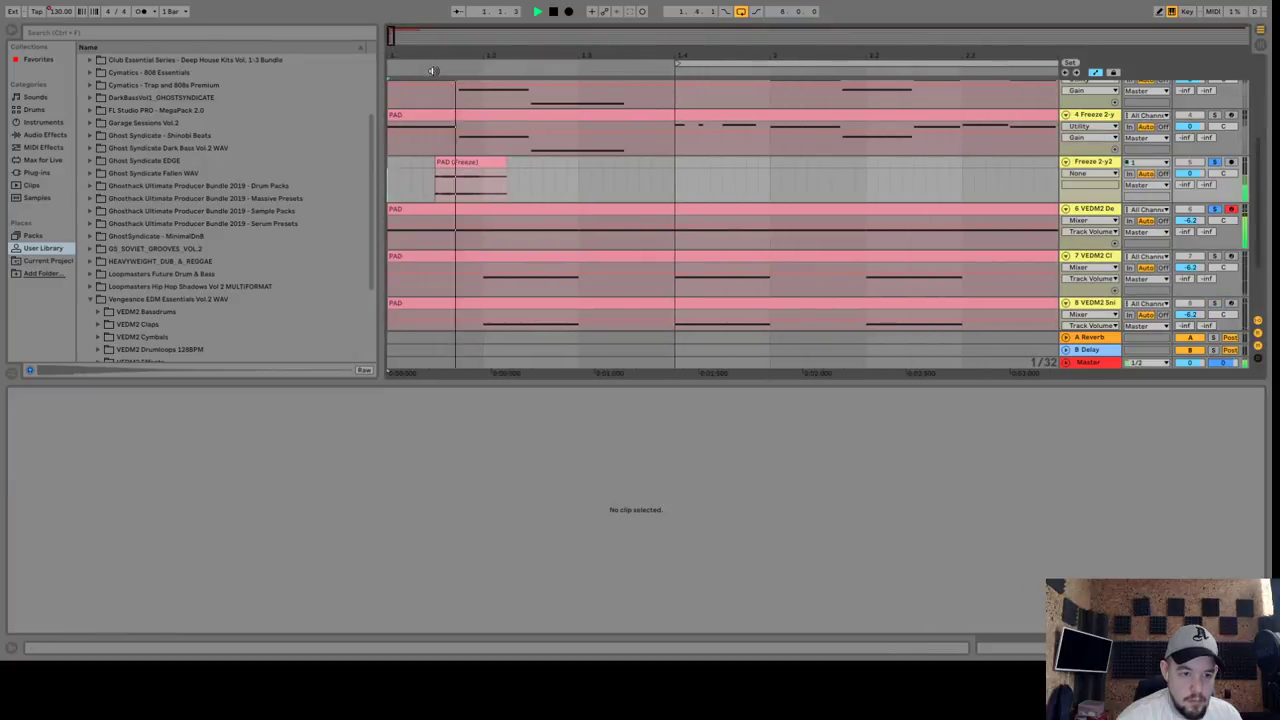
key(space)
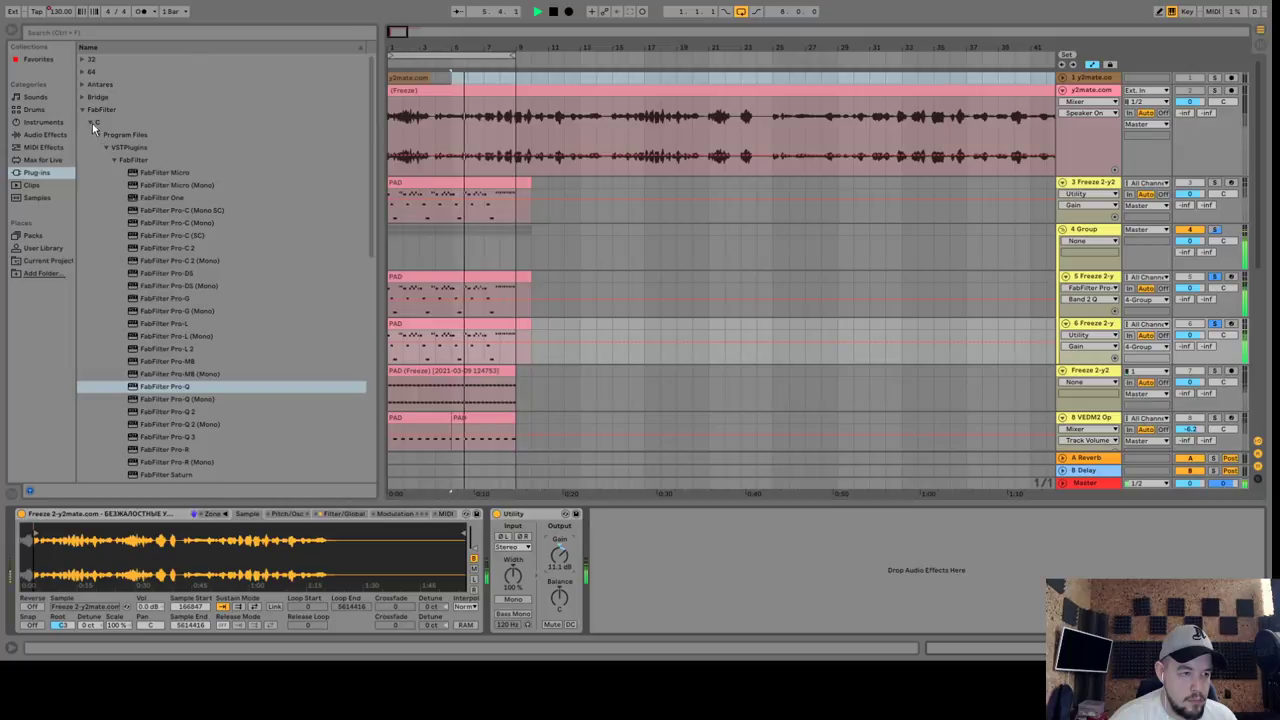
Close the FabFilter folder and look through the audio effects, instruments and user library in the browser.
click(85, 110)
click(40, 135)
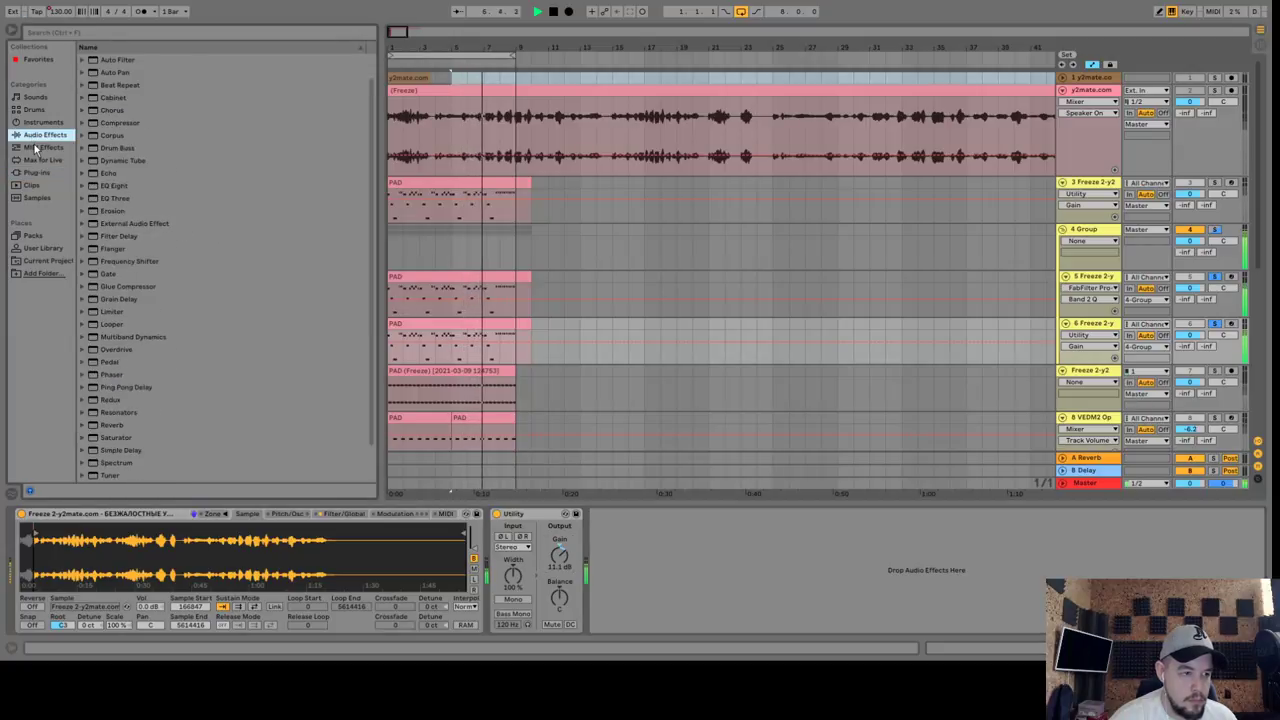
click(40, 123)
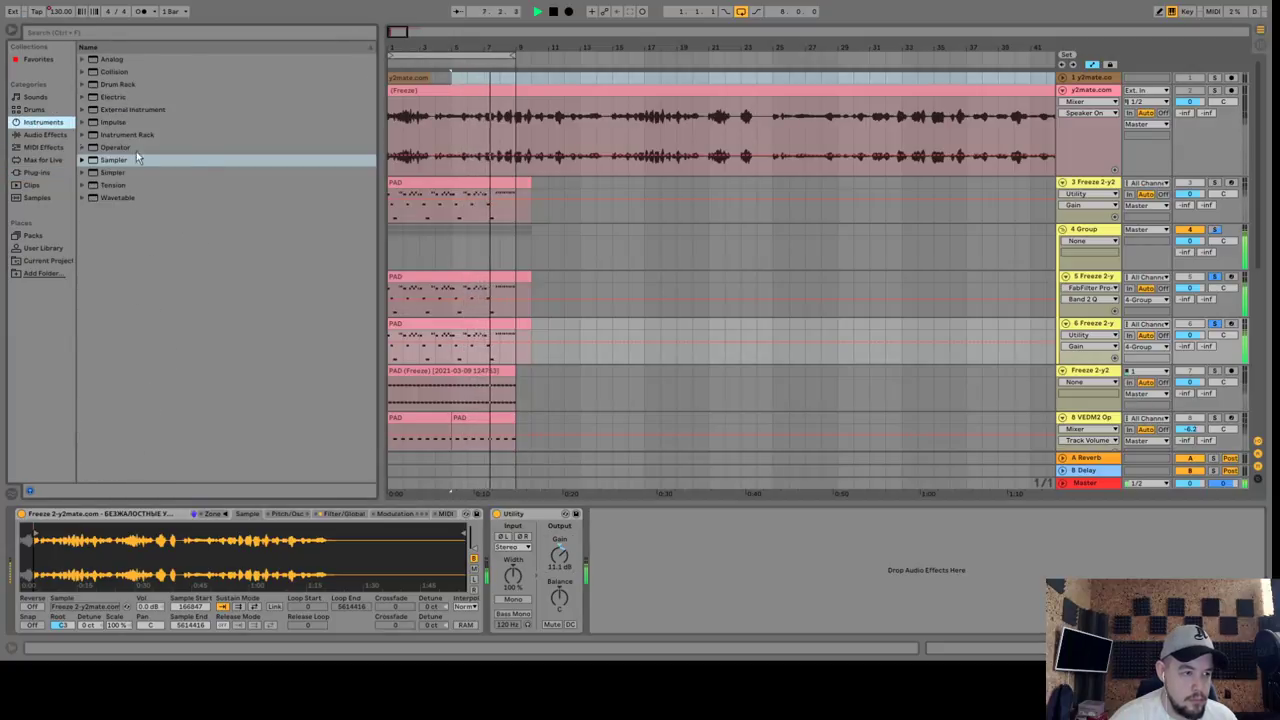
click(43, 136)
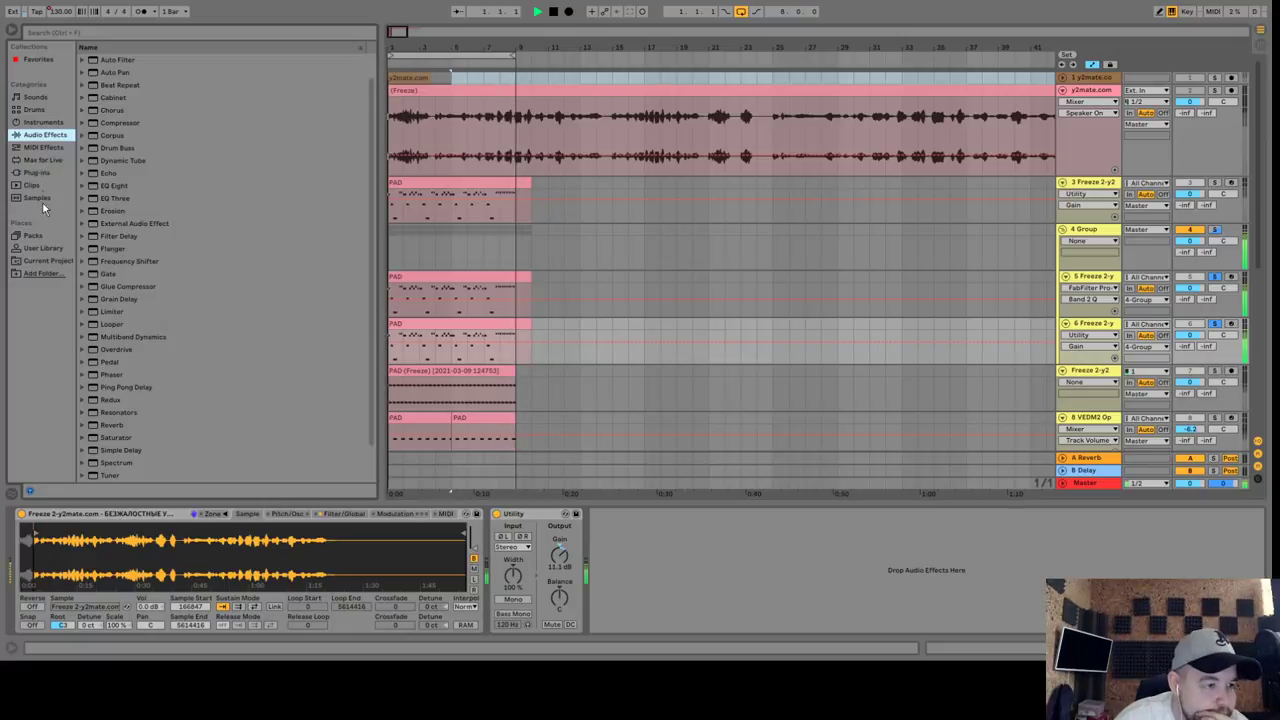
click(44, 249)
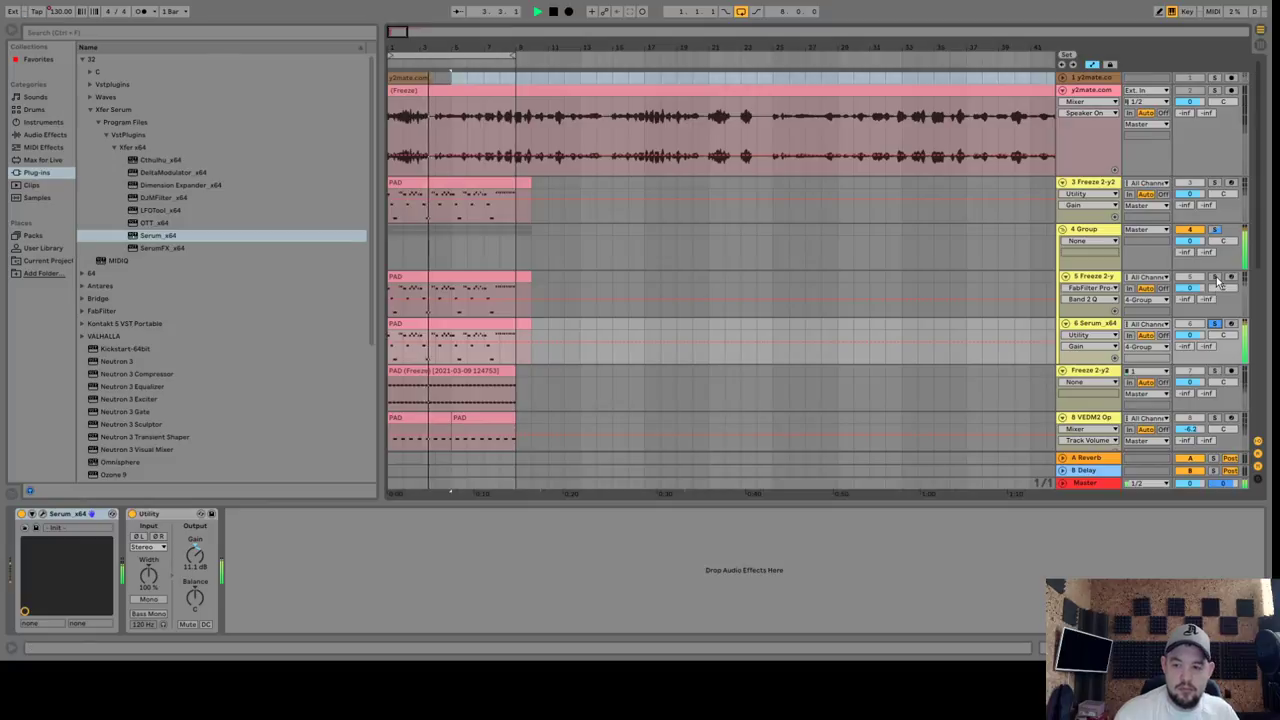
Remove the Utility device from the device chain of the Serum_x64 track.
click(167, 514)
key(Delete)
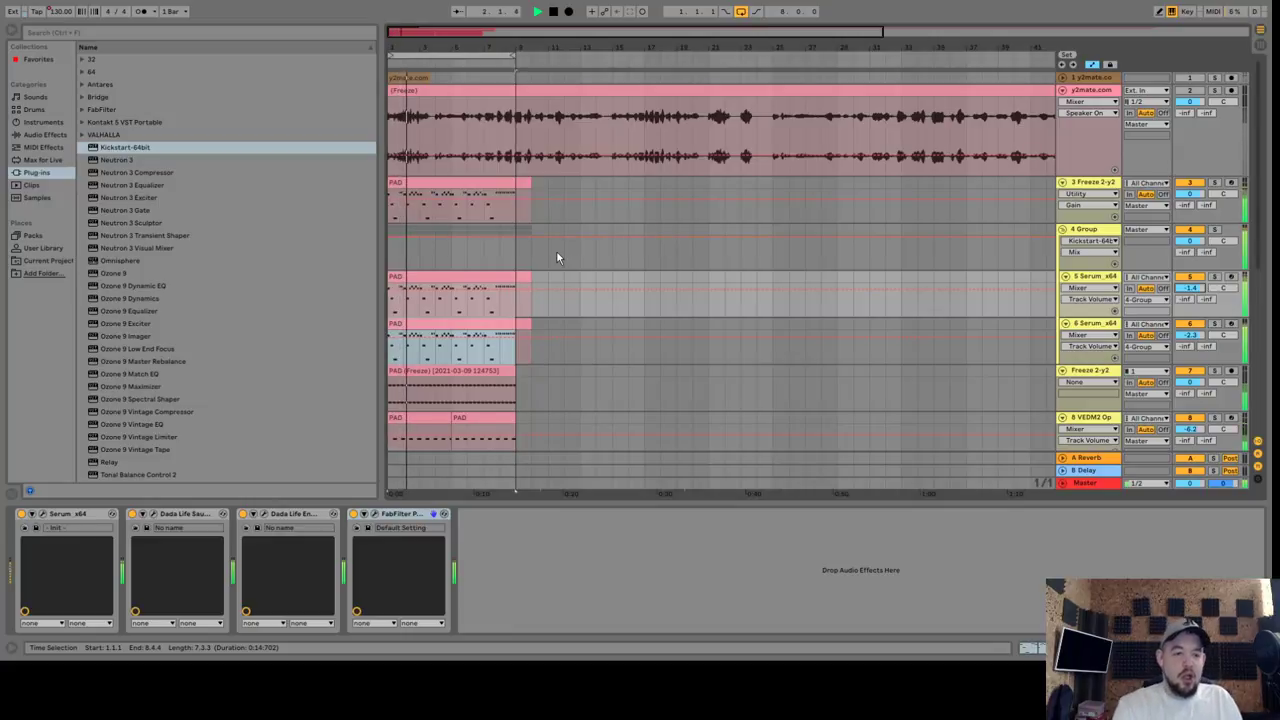
Look over the Serum and drum tracks during playback, selecting the VEDM2 Op track and the second Serum_x64 track.
scroll(569, 318, down, 5)
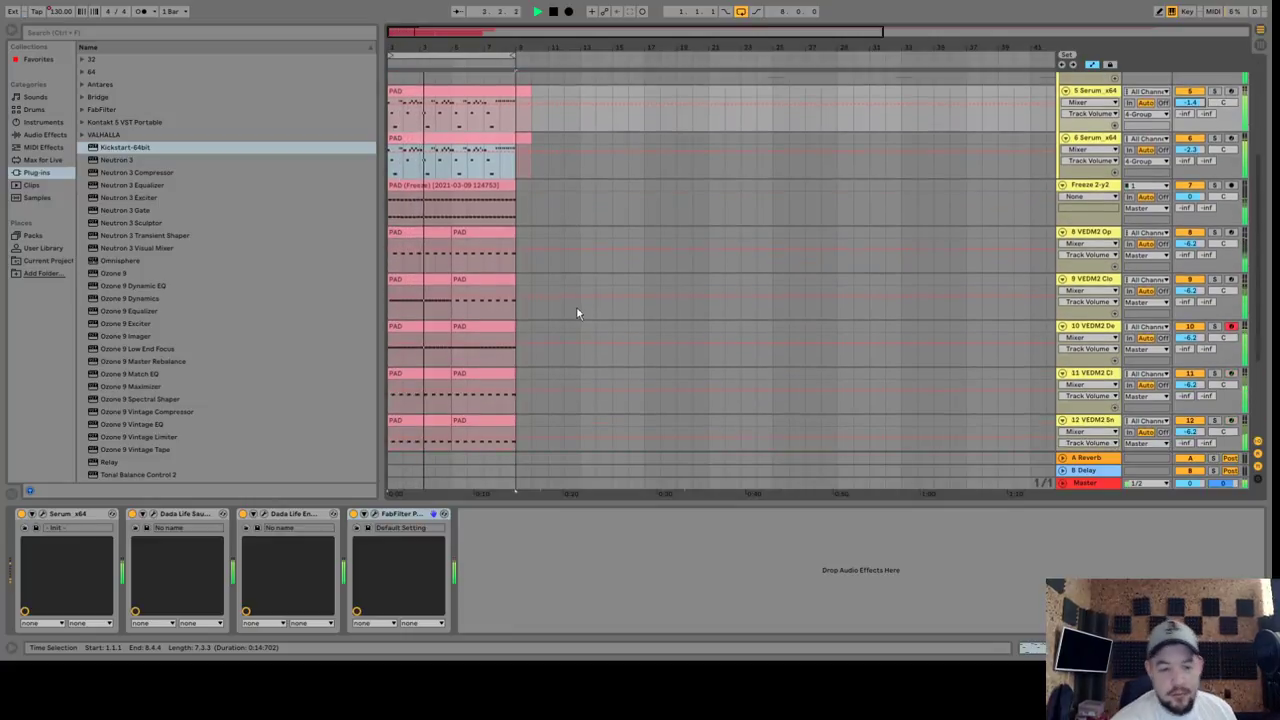
scroll(566, 319, up, 5)
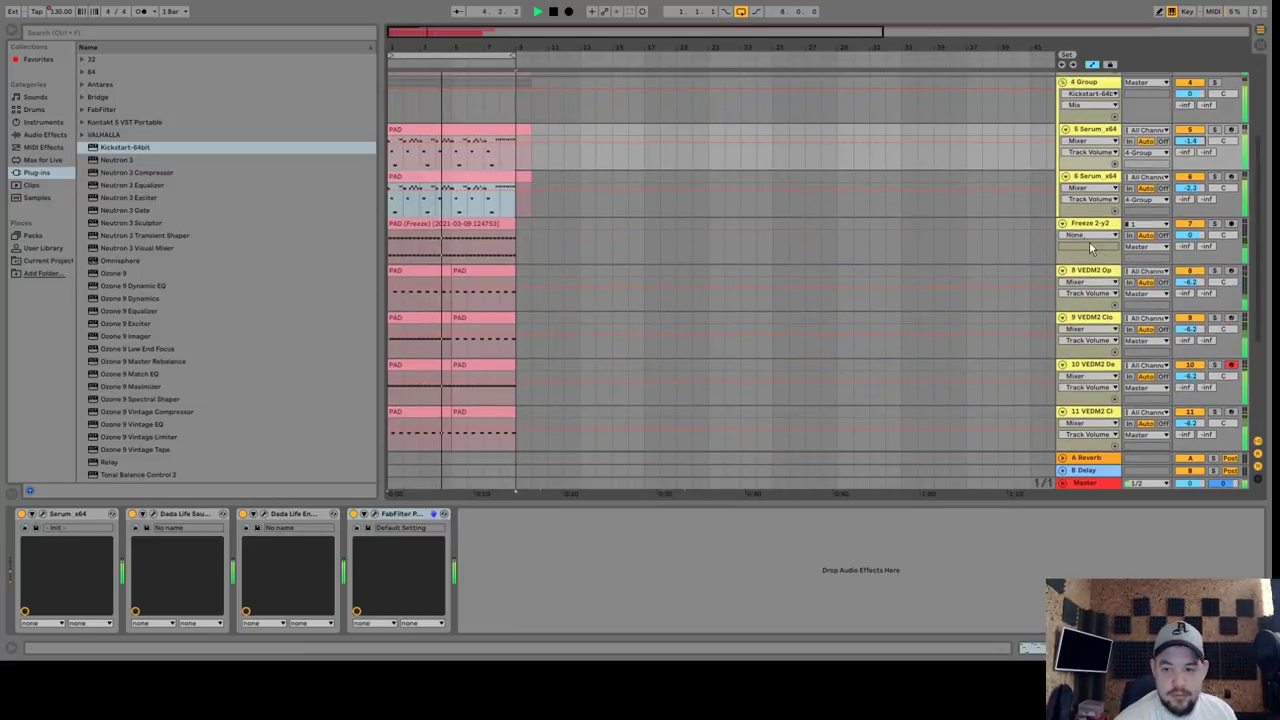
click(1103, 273)
click(1090, 180)
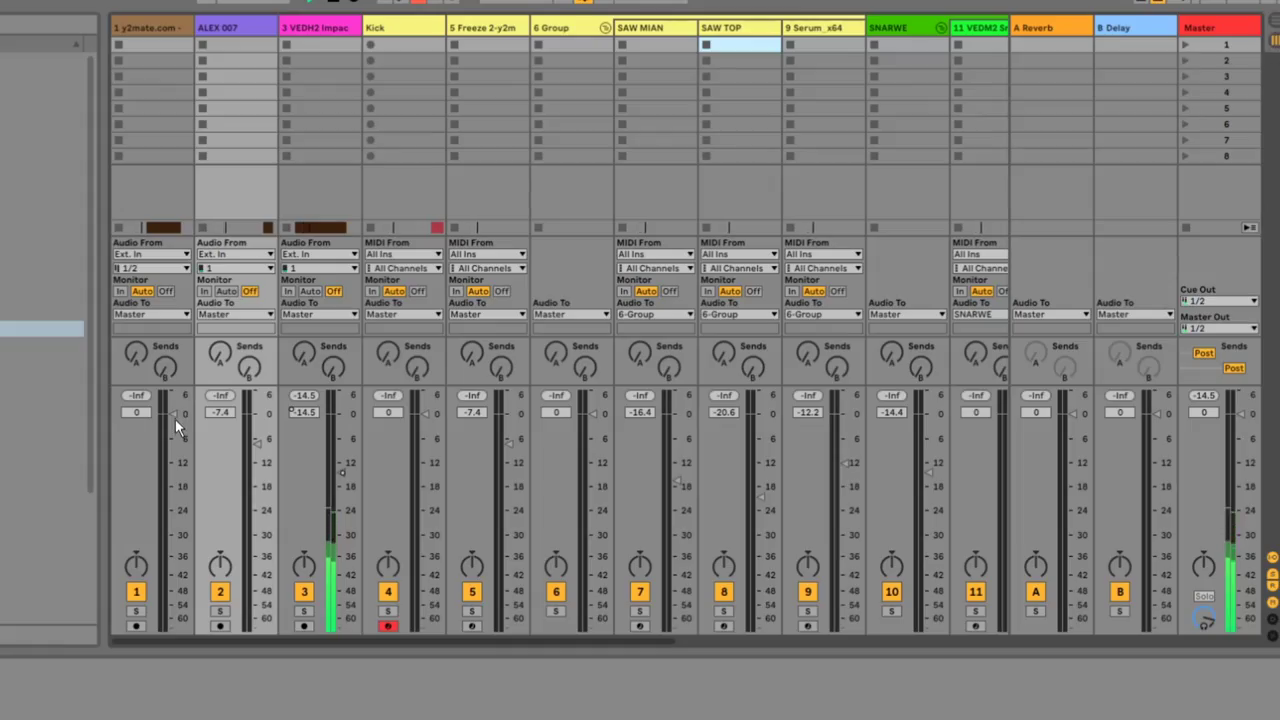
Set the volume of the first y2mate track to -9.2 dB and the ALEX 007 track to -6.5 dB.
drag(175, 419, 174, 450)
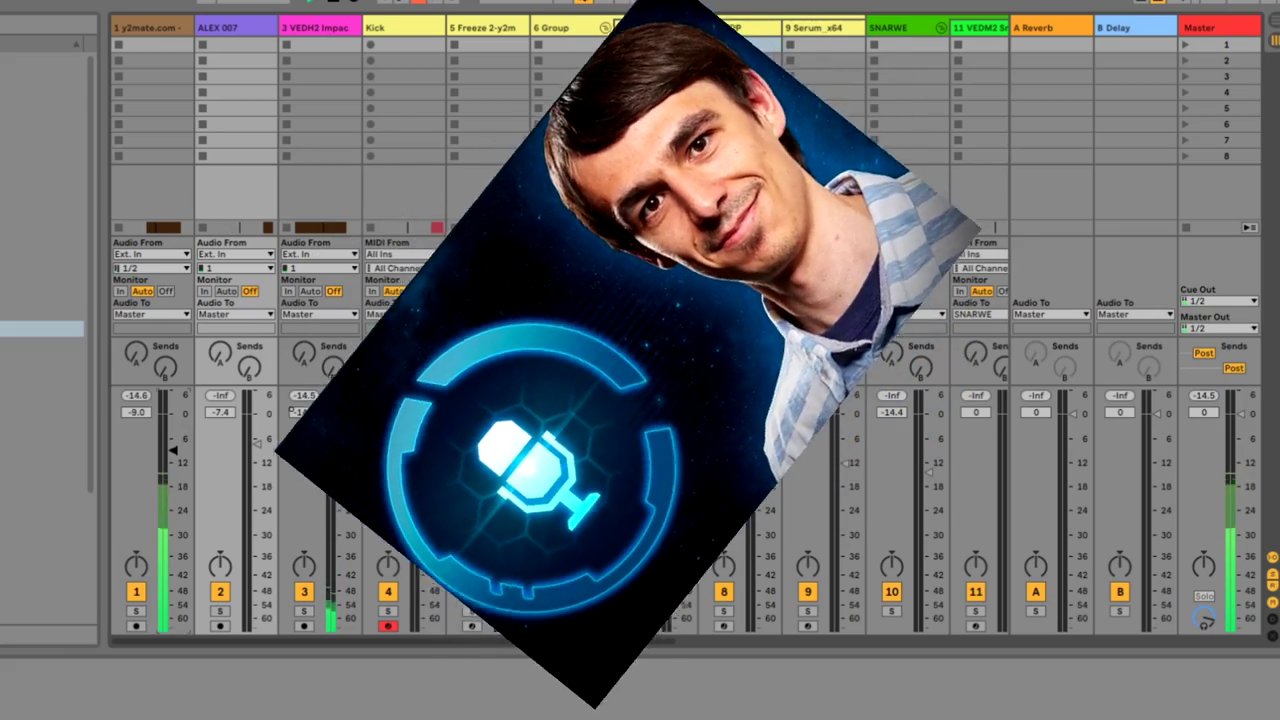
drag(174, 450, 175, 456)
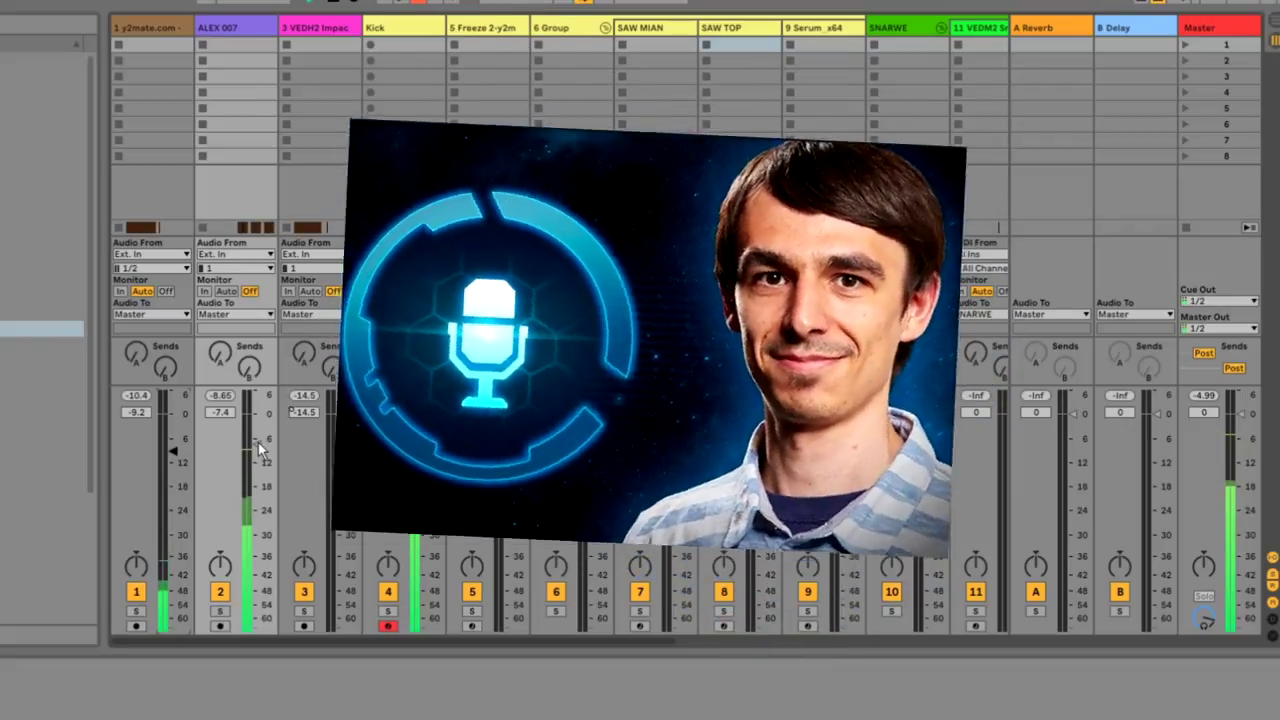
drag(258, 442, 257, 439)
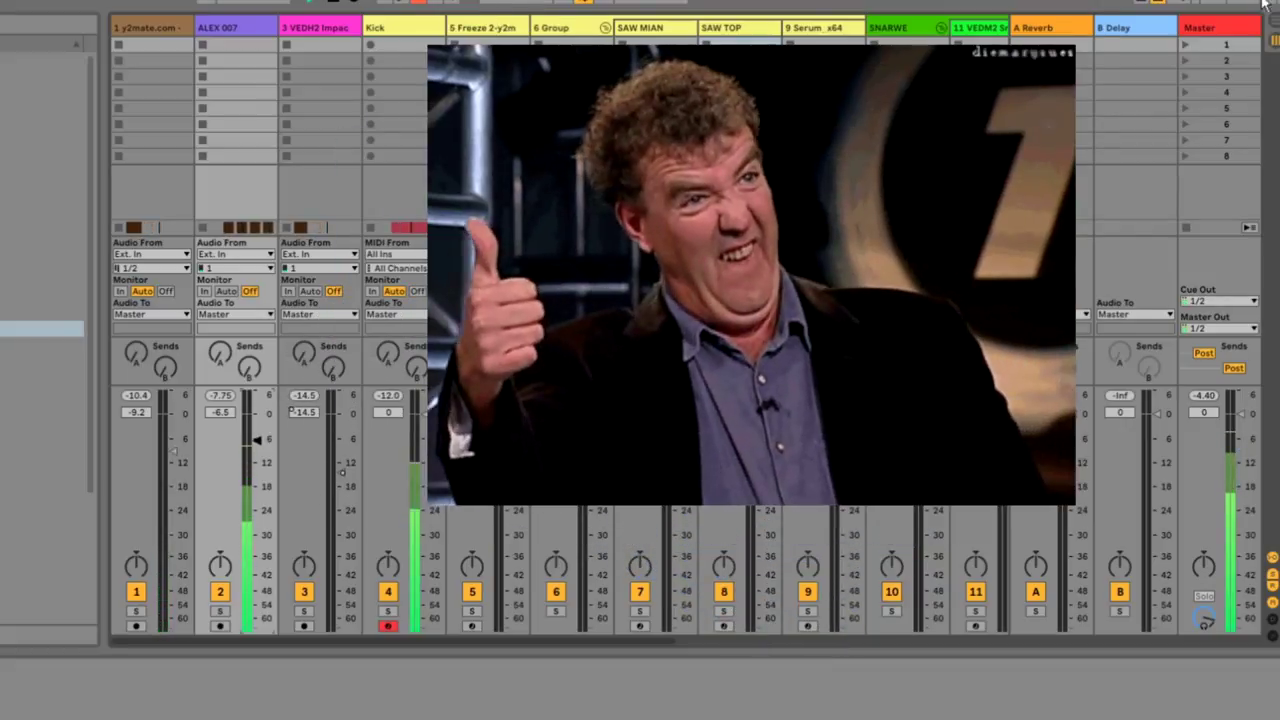
Return to the arrangement and examine the layout of the vocal, kick, synth, snare and hat tracks during playback.
key(Tab)
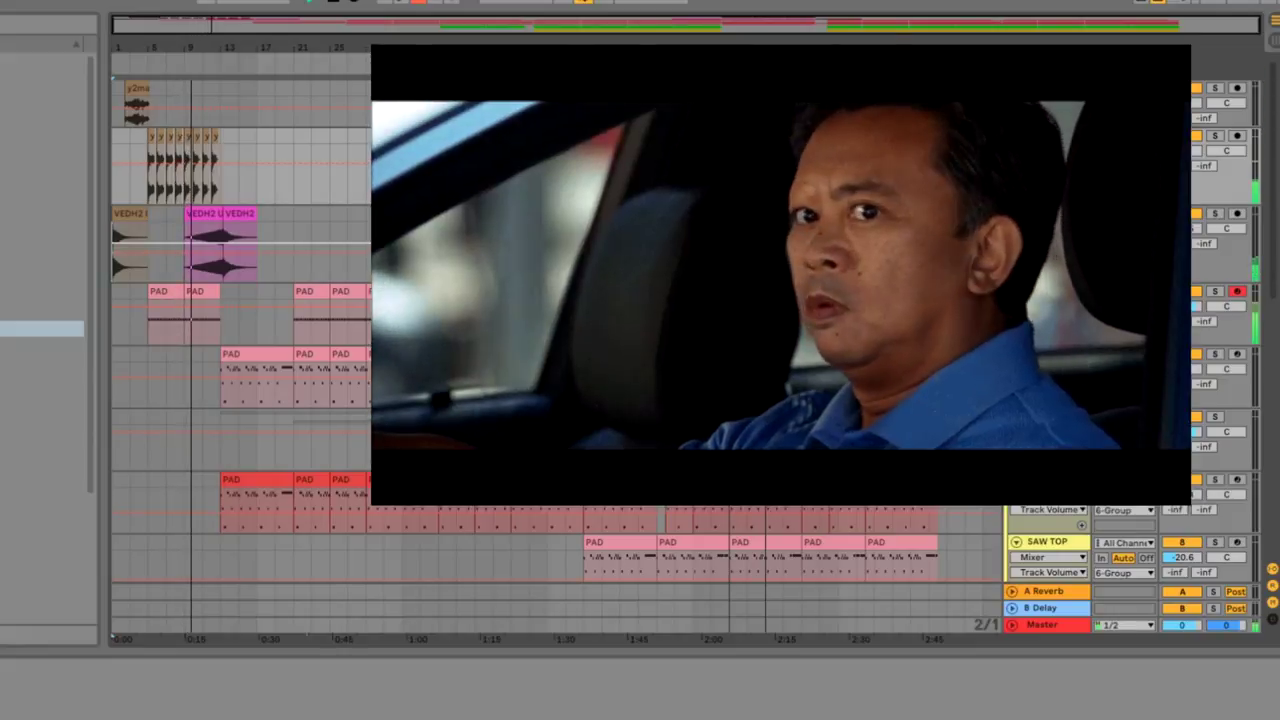
scroll(240, 350, down, 2)
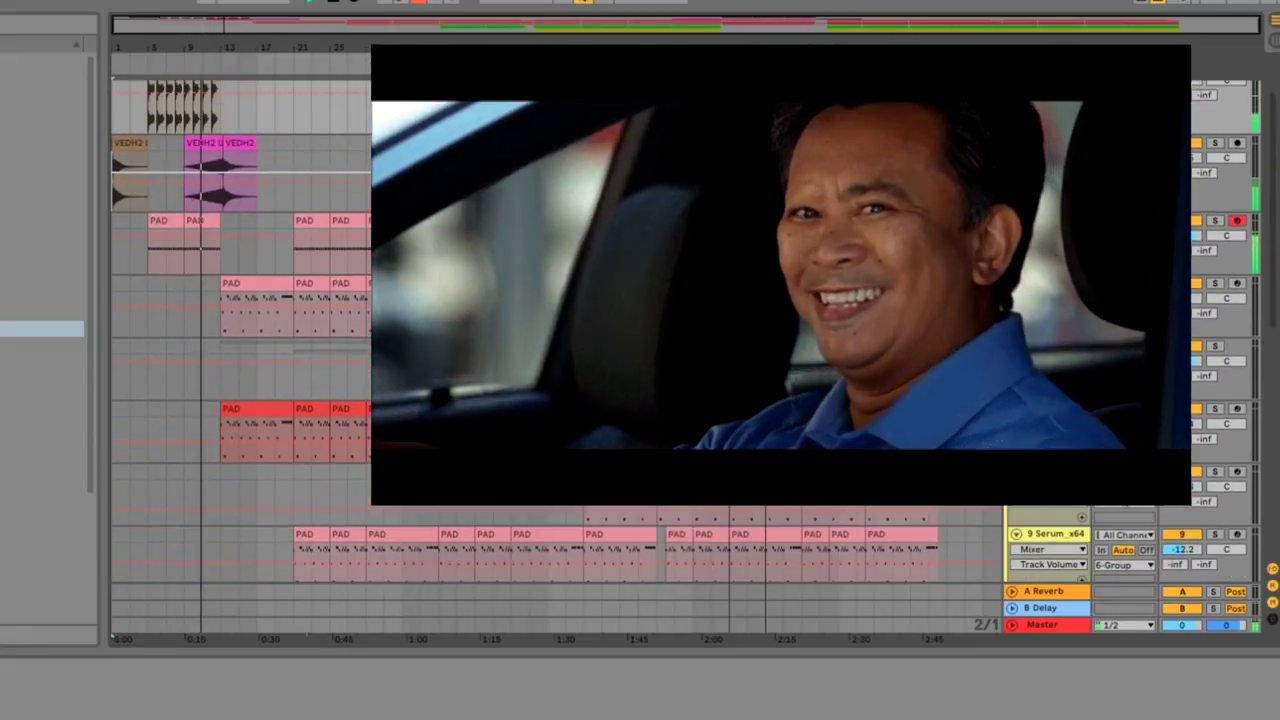
scroll(451, 351, up, 1)
scroll(451, 351, down, 3)
scroll(580, 320, down, 8)
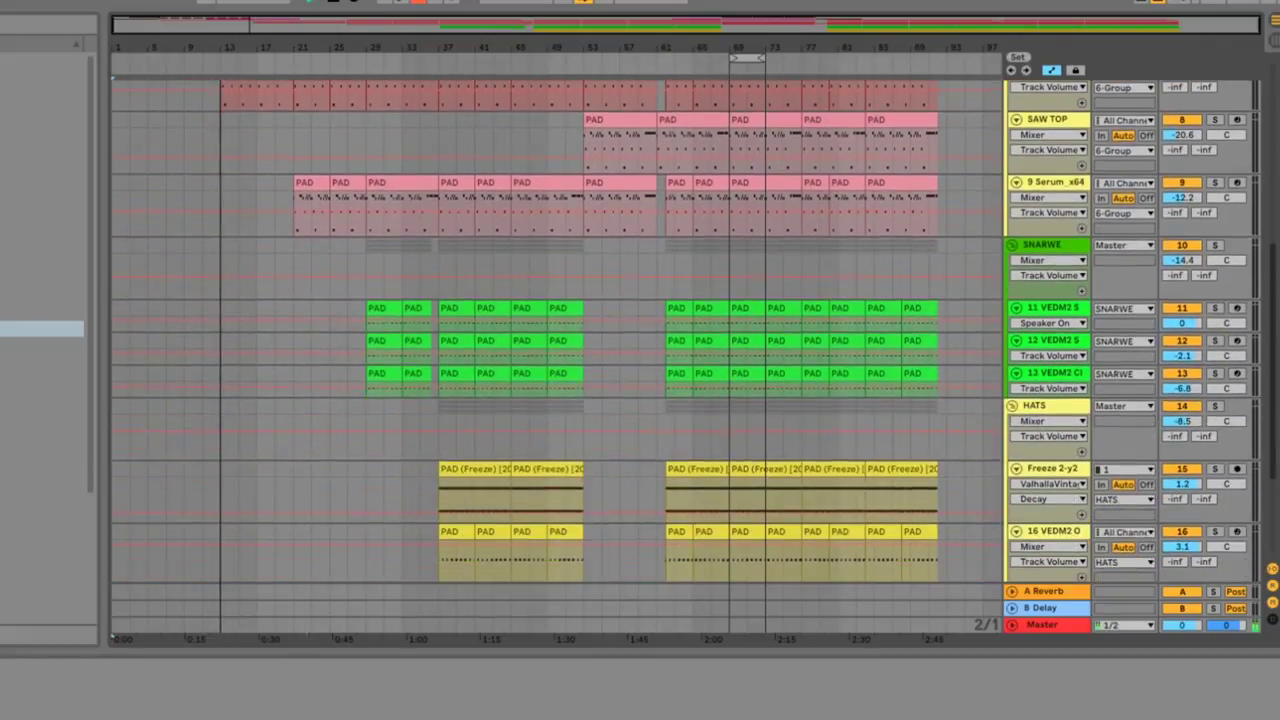
scroll(560, 350, down, 3)
scroll(560, 350, up, 5)
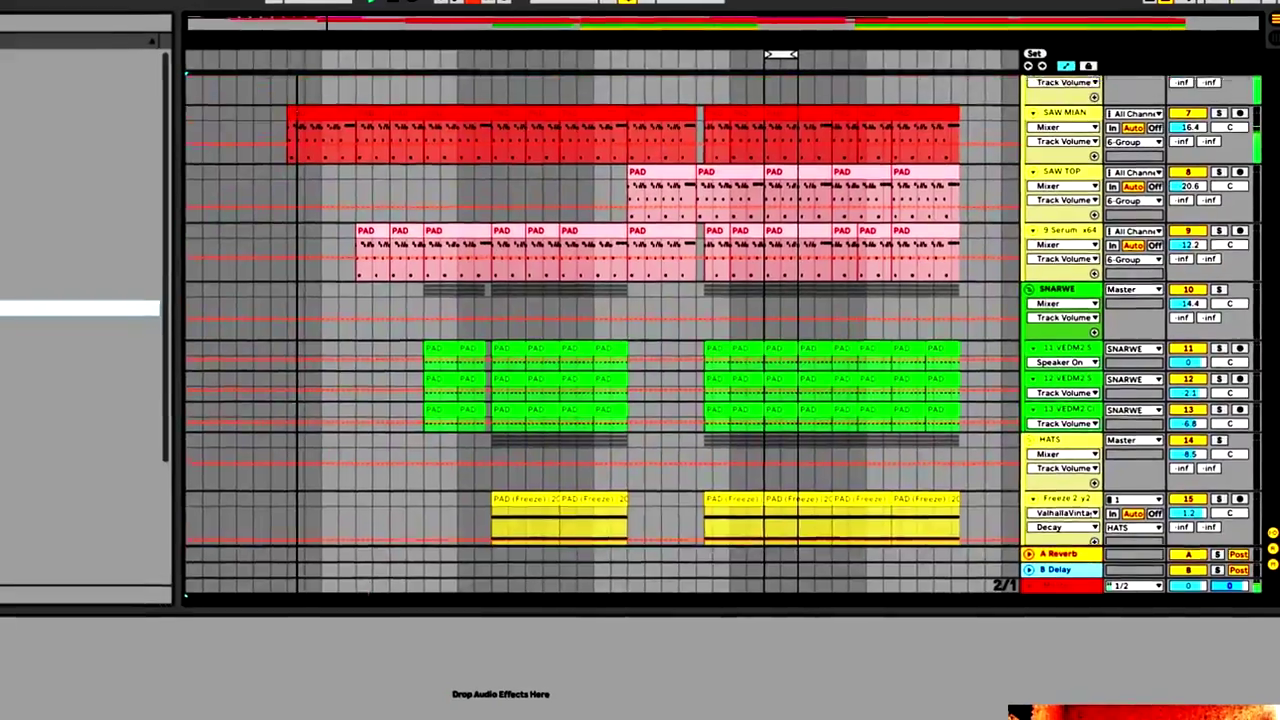
scroll(1270, 218, up, 5)
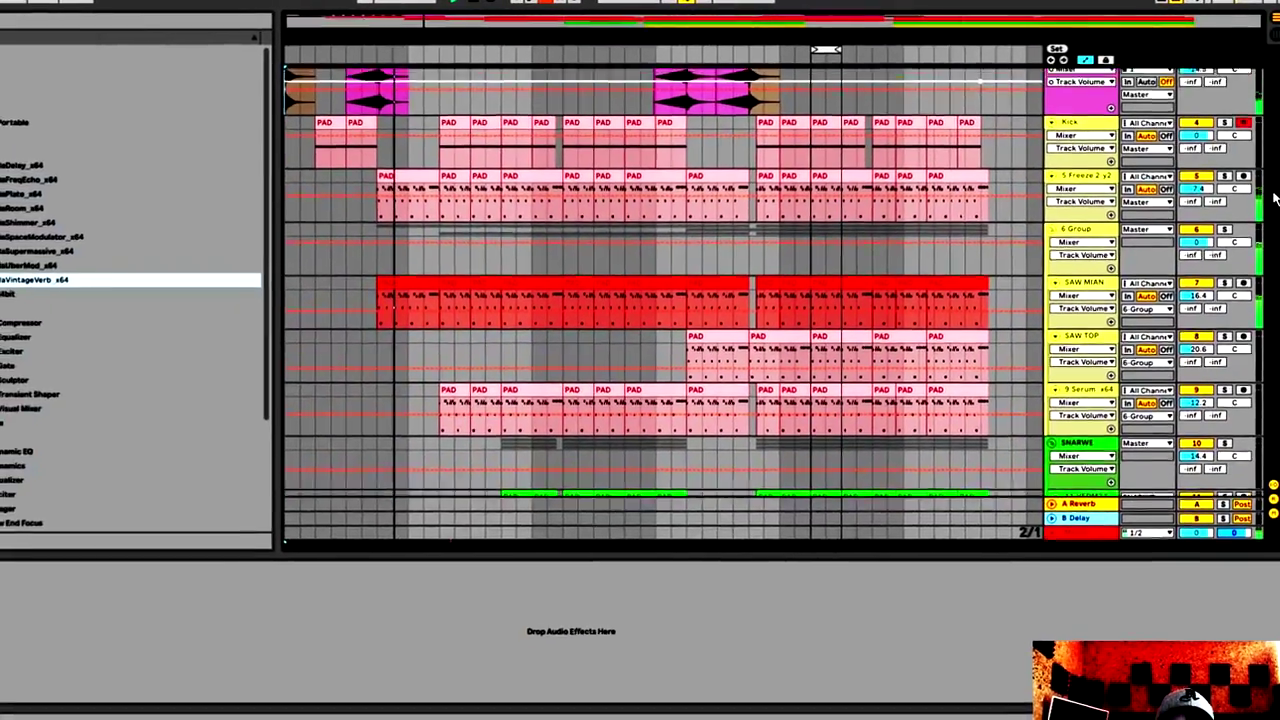
scroll(1275, 200, up, 3)
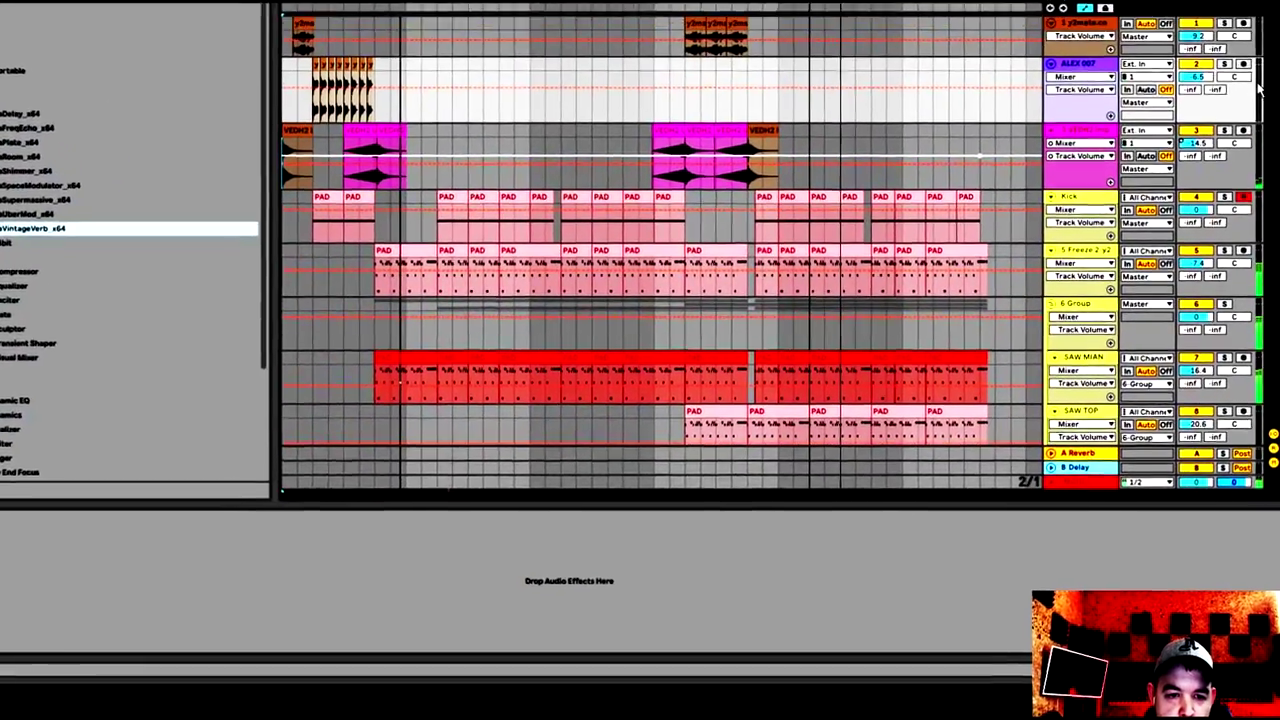
scroll(1260, 92, down, 6)
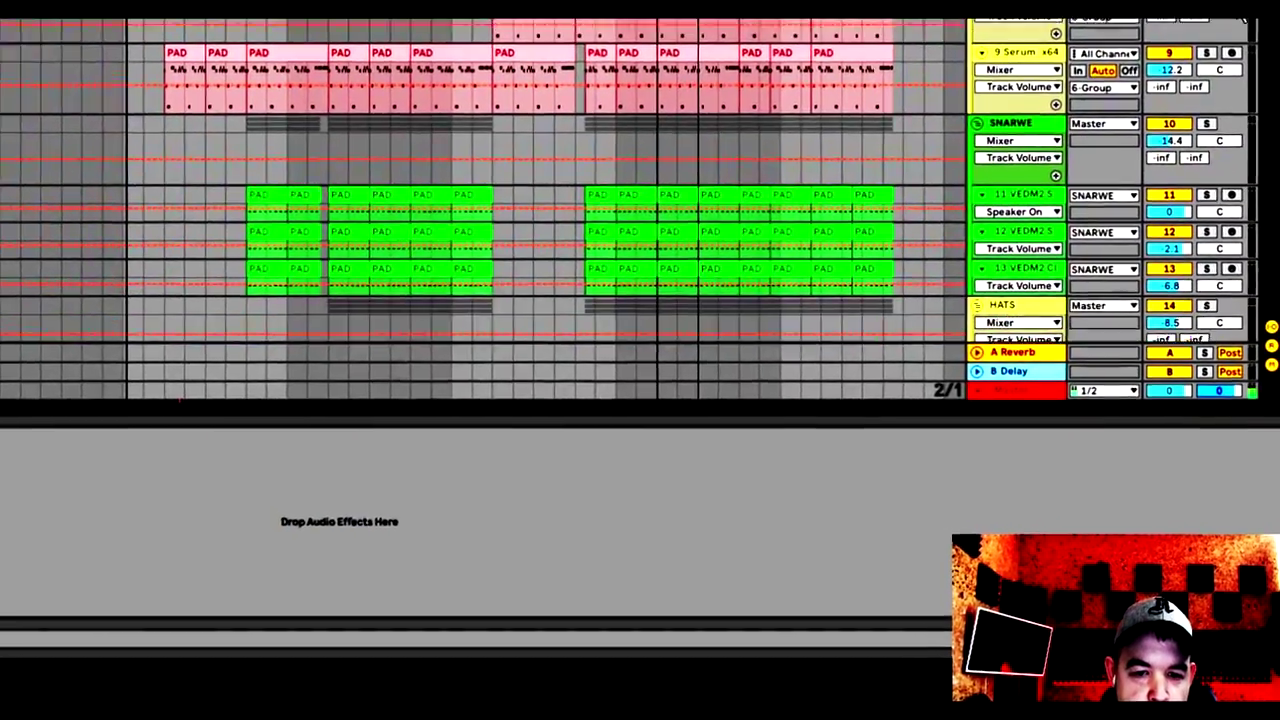
scroll(1242, 20, down, 8)
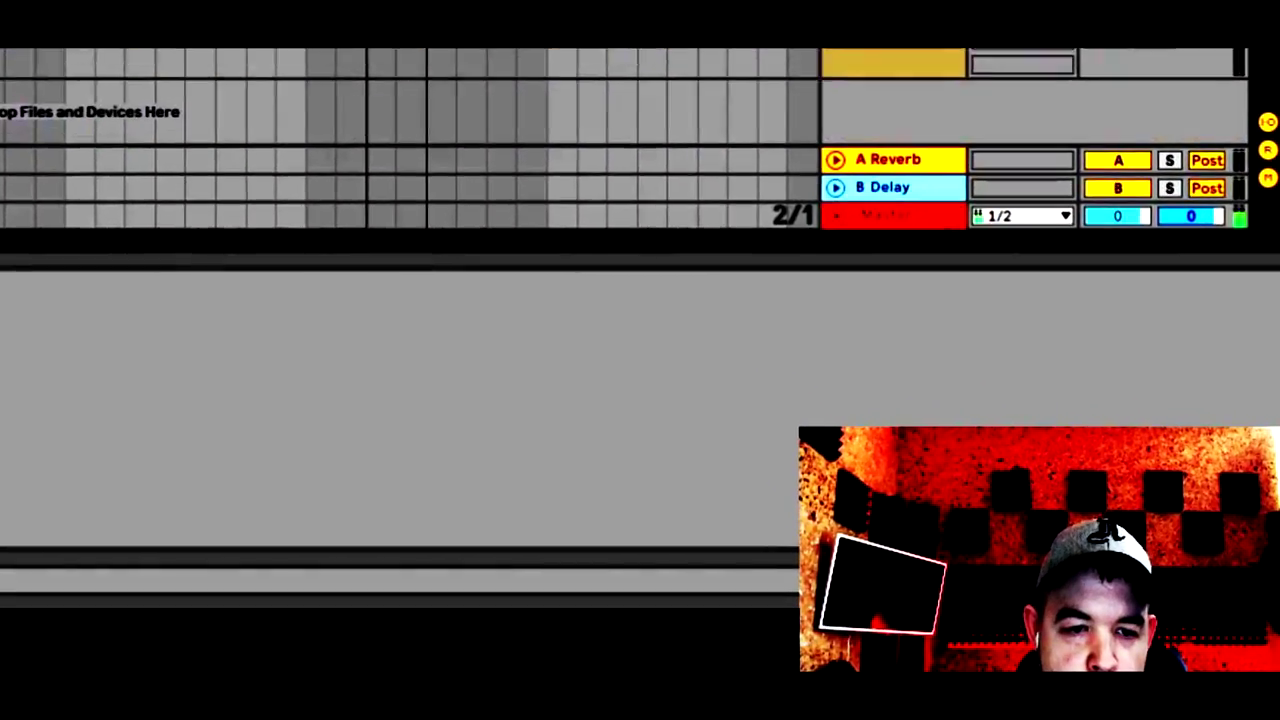
scroll(600, 150, up, 5)
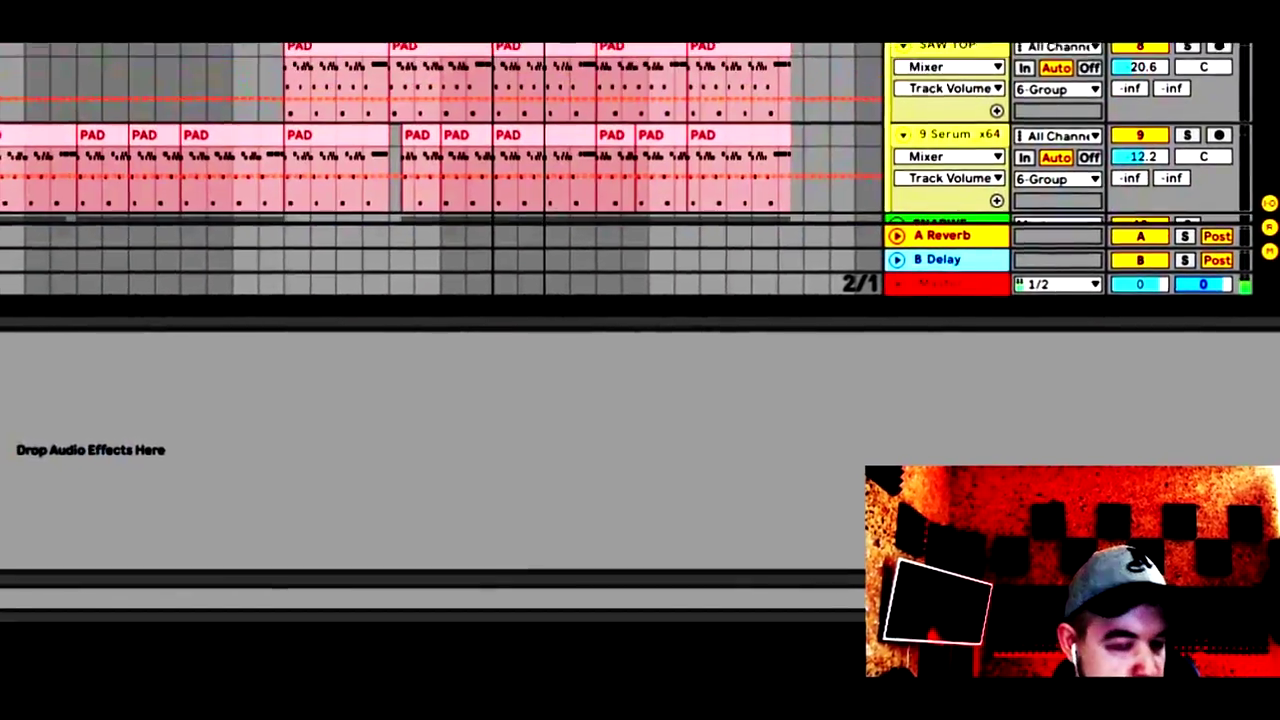
scroll(450, 170, up, 3)
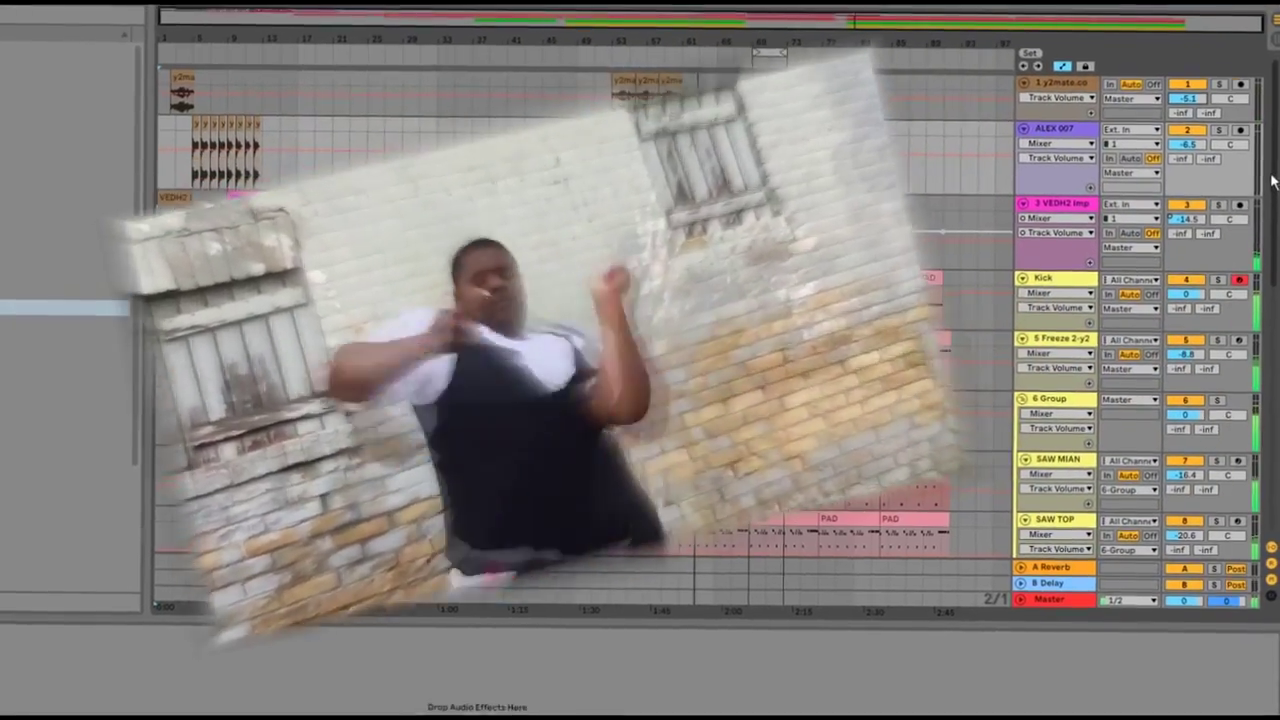
scroll(1272, 180, down, 3)
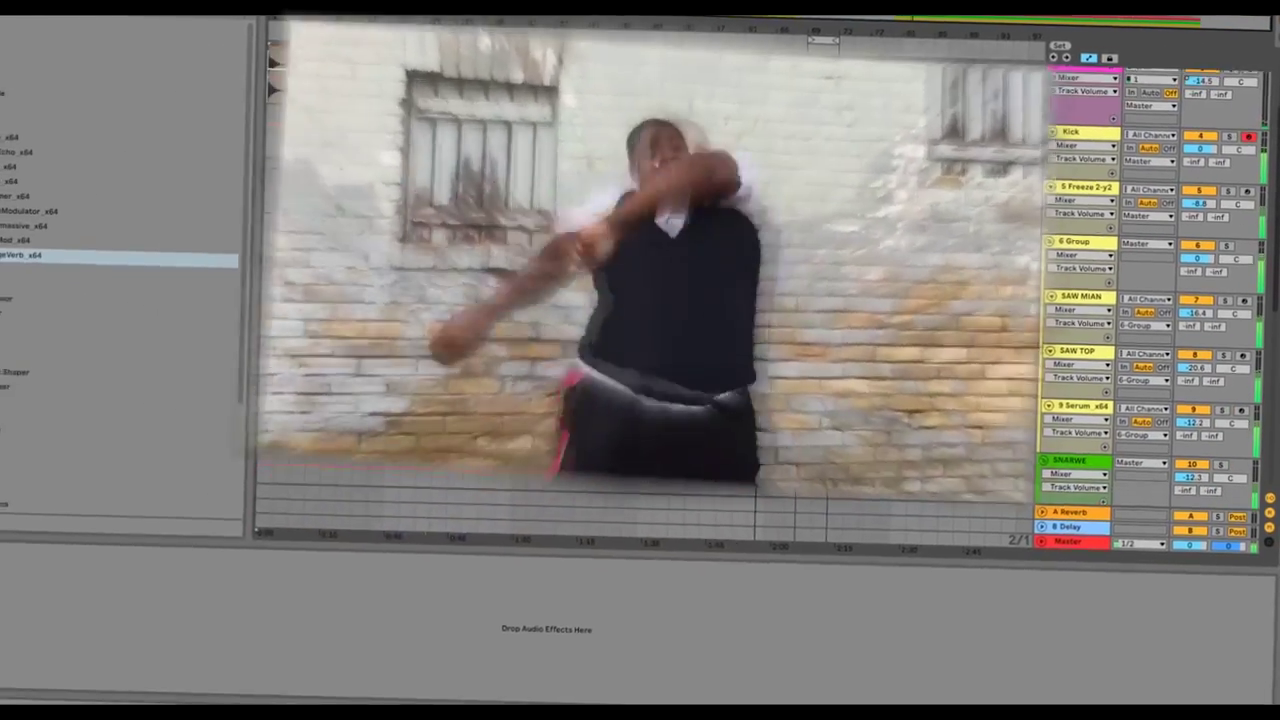